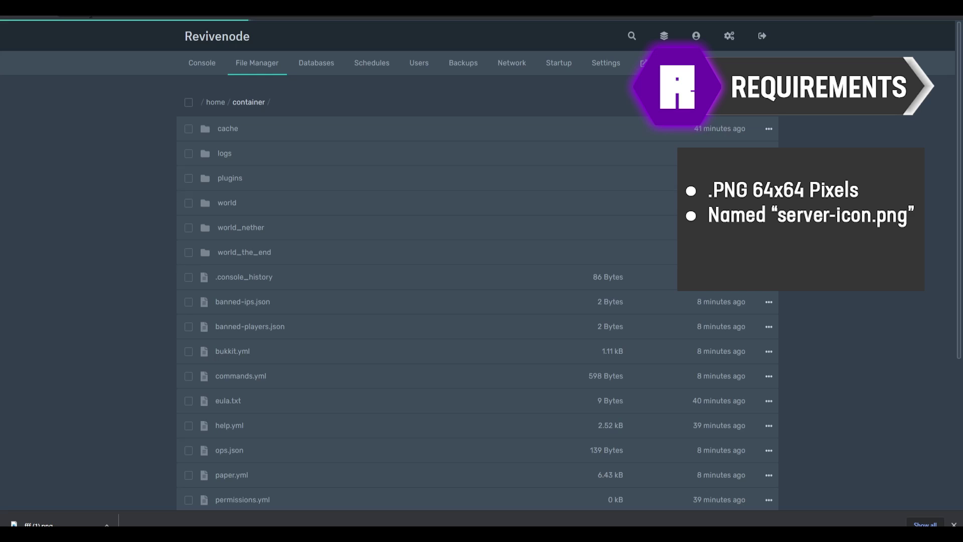
Upload fff (1).png from downloads into the container folder and rename it server-icon.png
scroll(106, 382, down, 4)
drag(59, 525, 371, 296)
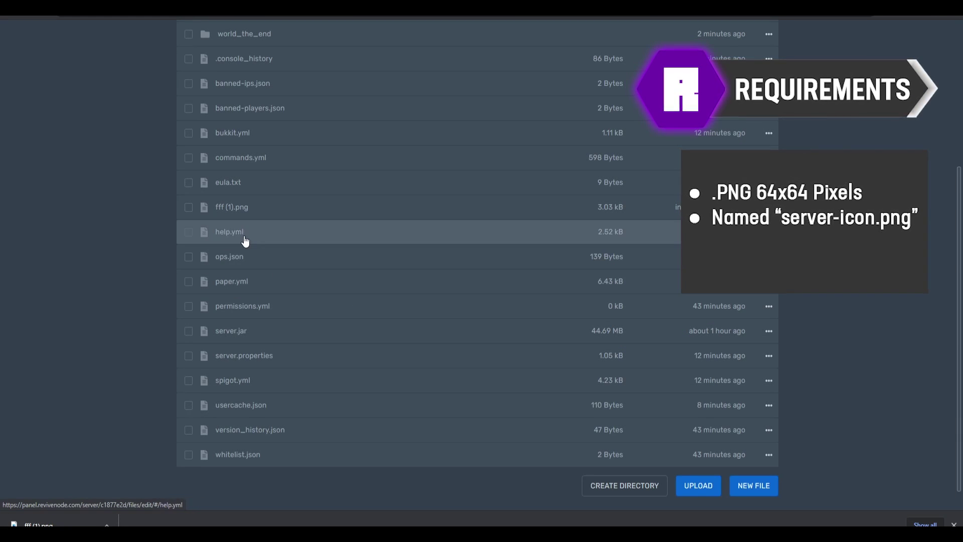
right_click(257, 210)
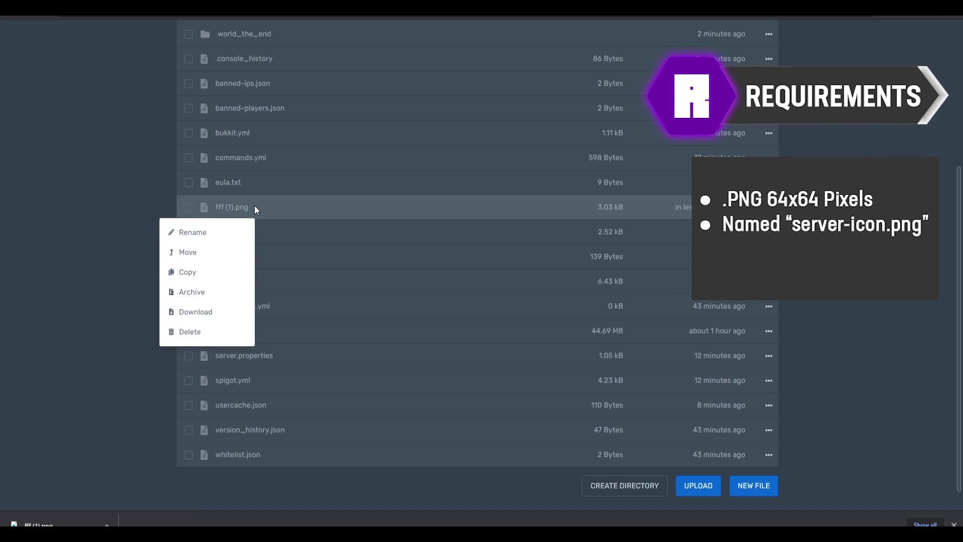
click(213, 232)
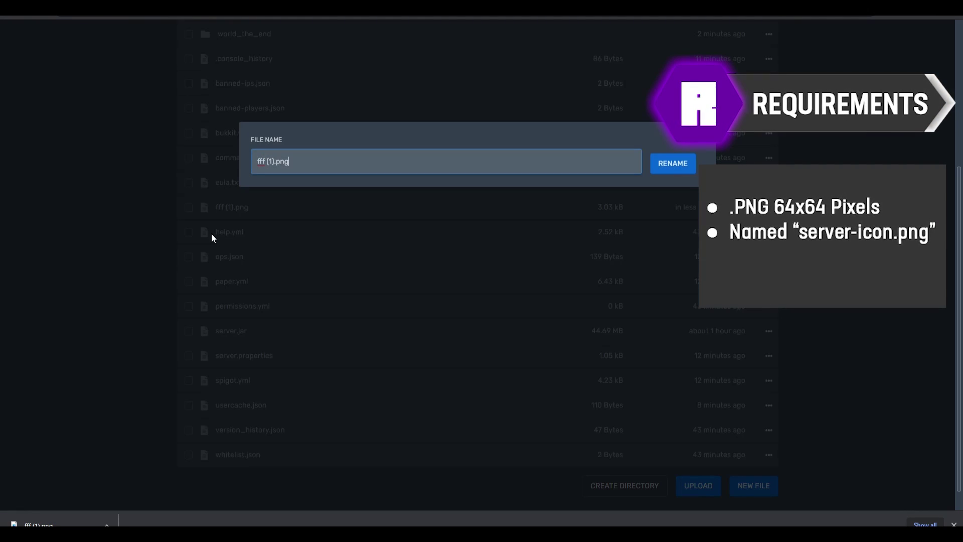
key(ctrl+a)
text(server)
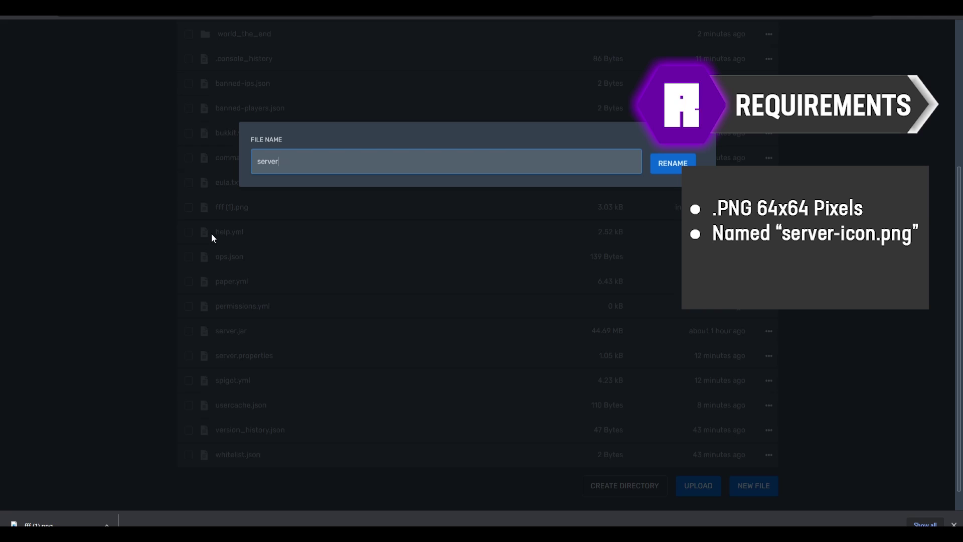
text(-icon.png)
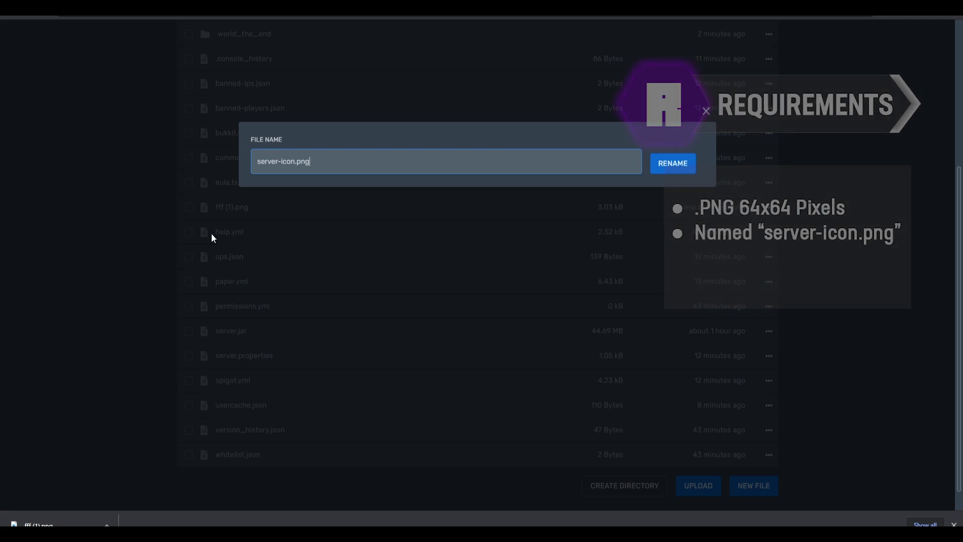
key(Return)
scroll(278, 318, up, 5)
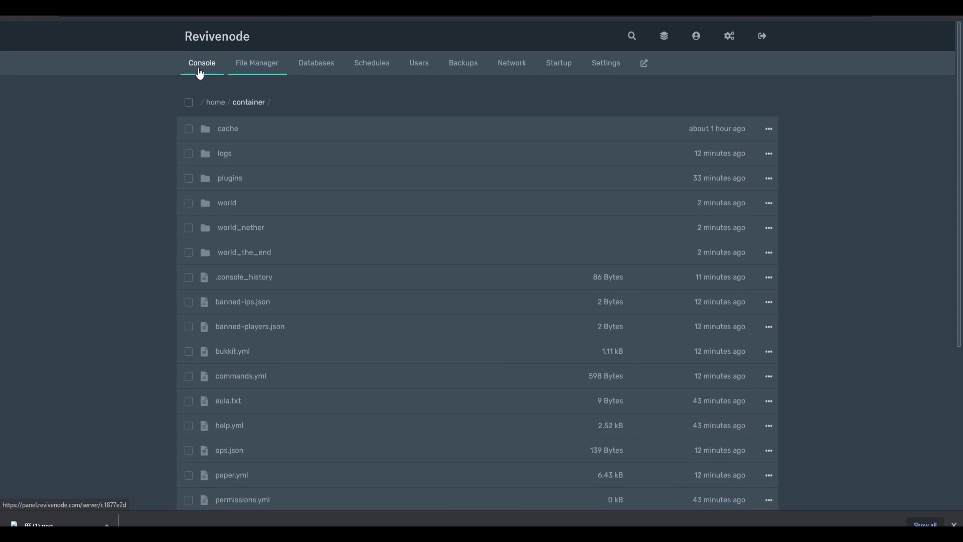
Switch to the server console, then select the server in Minecraft's multiplayer list
click(201, 66)
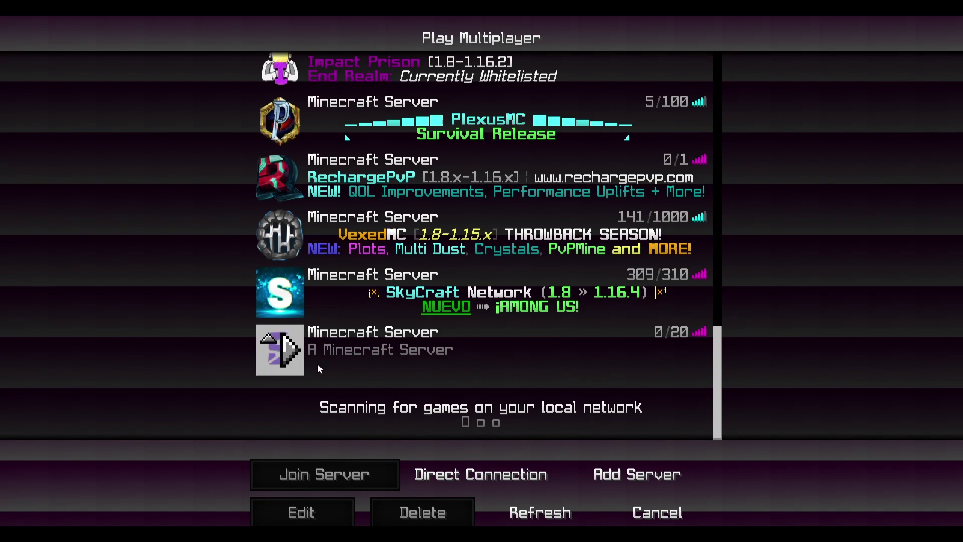
mouse_move(320, 381)
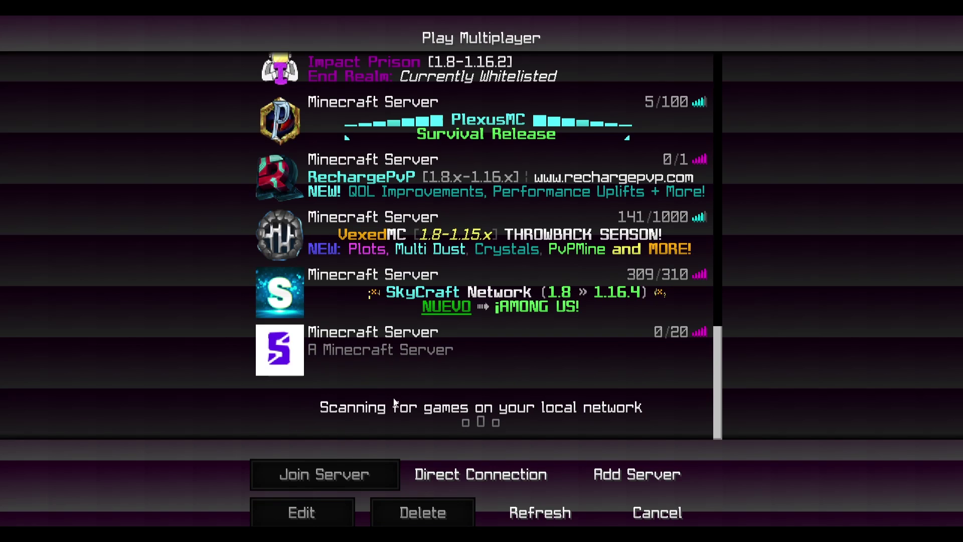
click(475, 359)
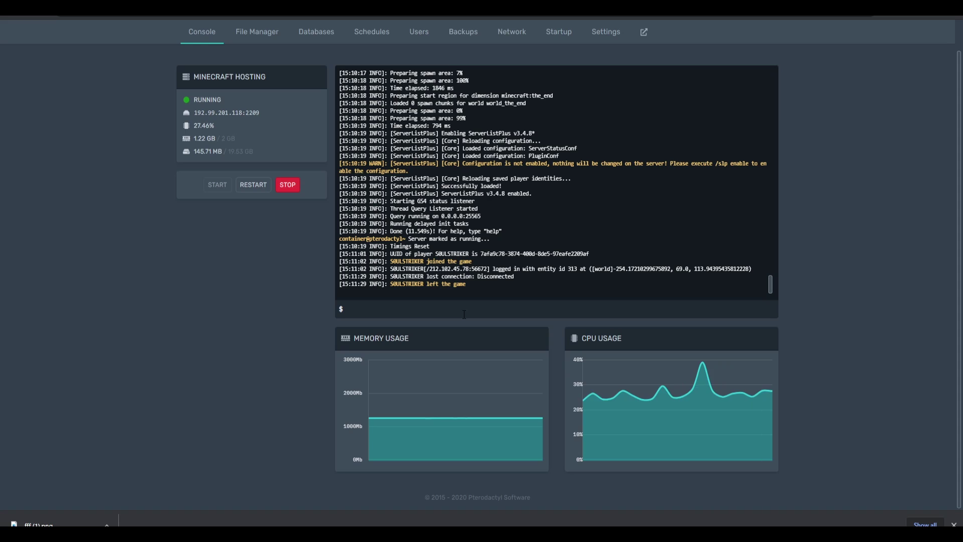
Enter the 'slp ena' enable command in the console input to turn on ServerListPlus
scroll(457, 321, up, 1)
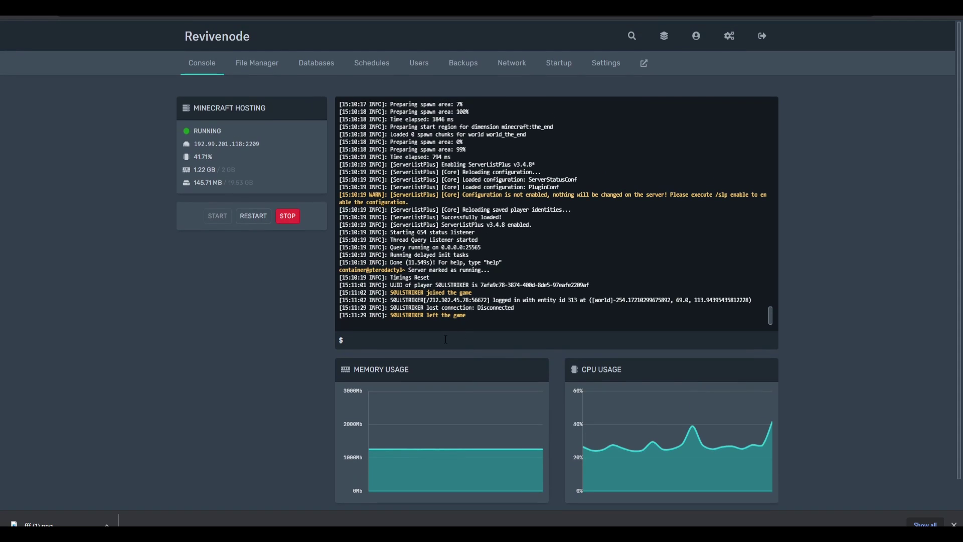
click(446, 339)
drag(390, 195, 437, 195)
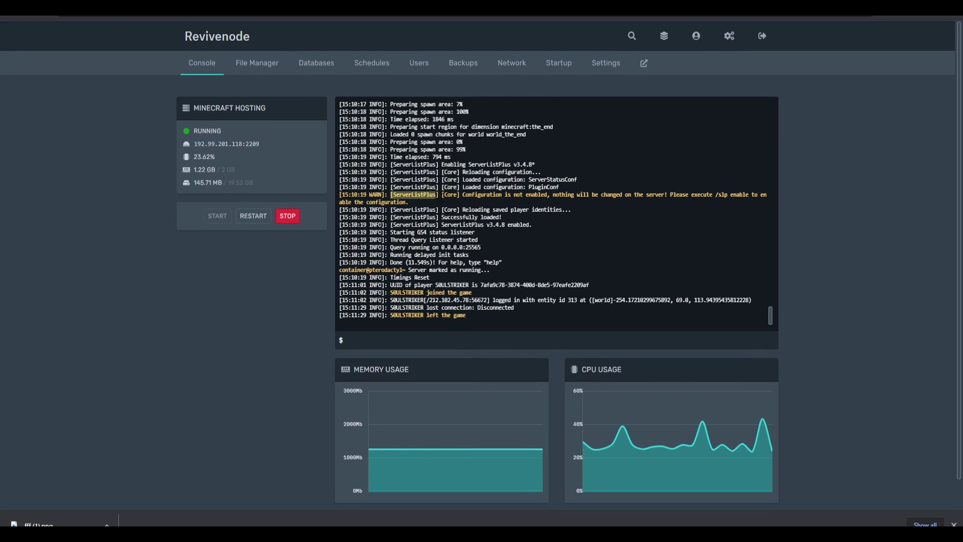
click(403, 346)
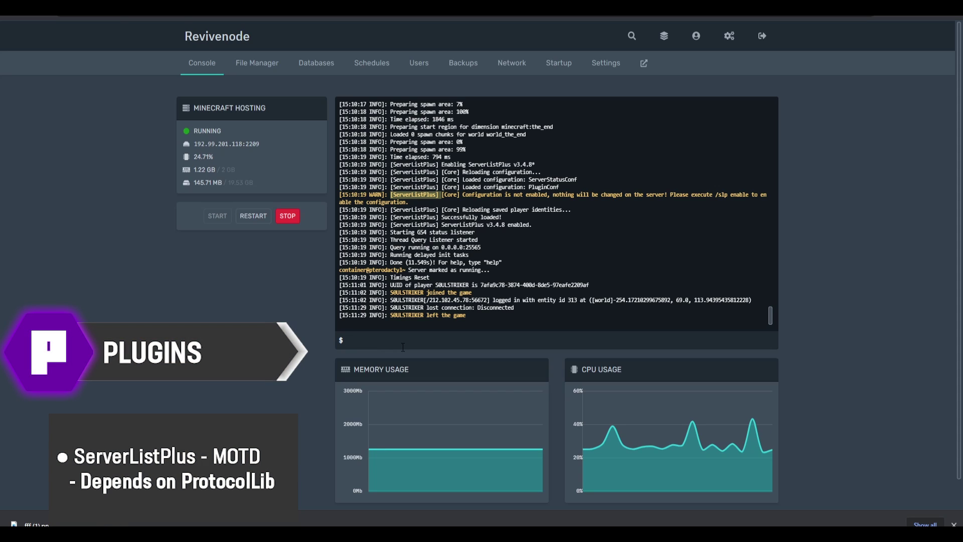
text(slp e)
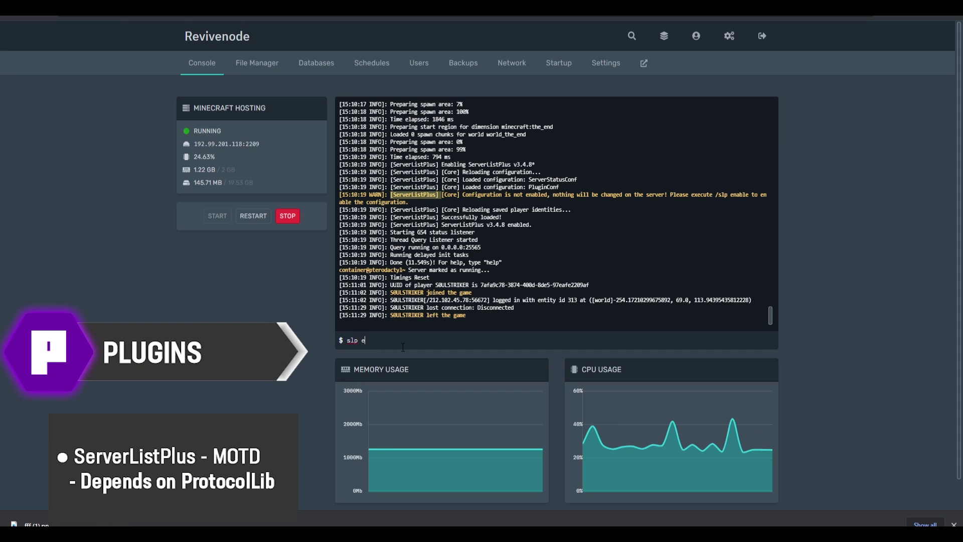
text(na)
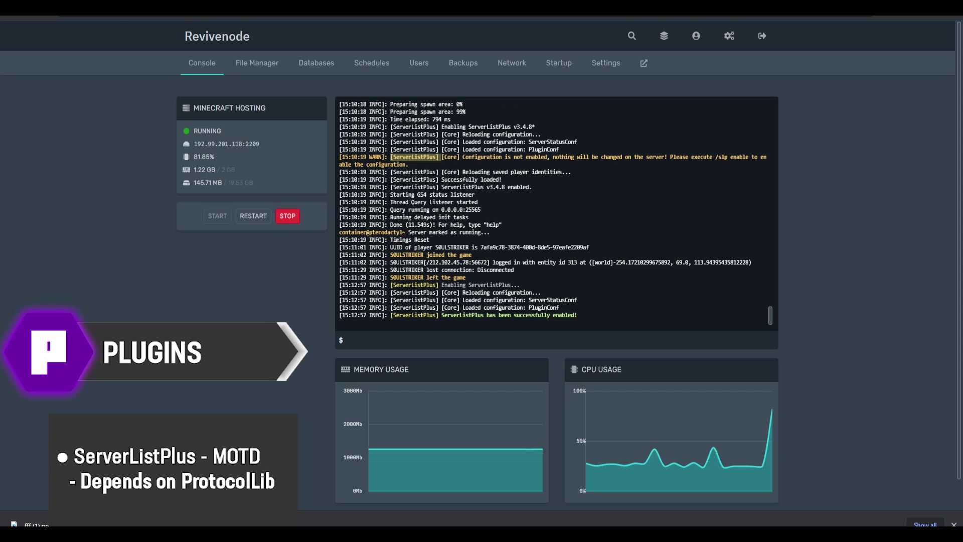
In File Manager, open plugins > ServerListPlus > ServerListPlus.yml in the editor
click(269, 73)
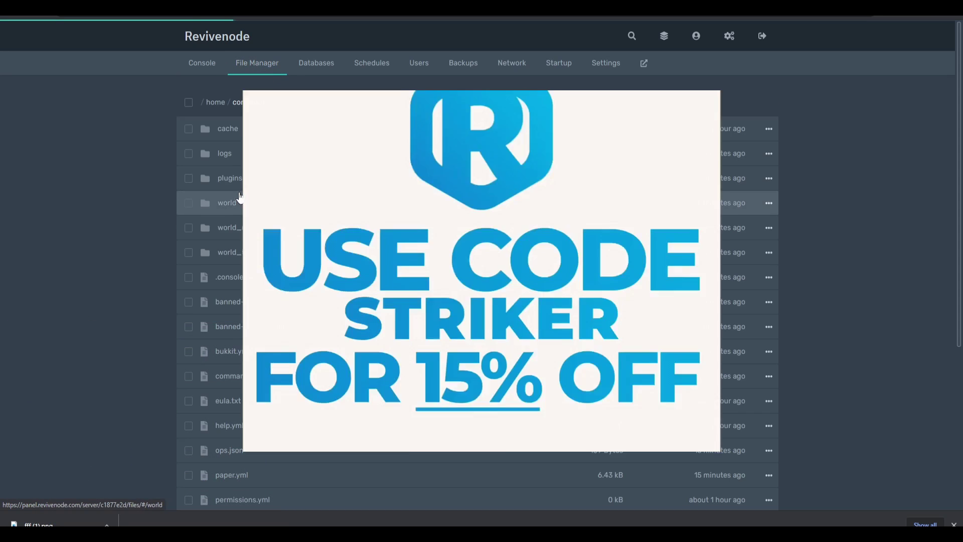
click(231, 181)
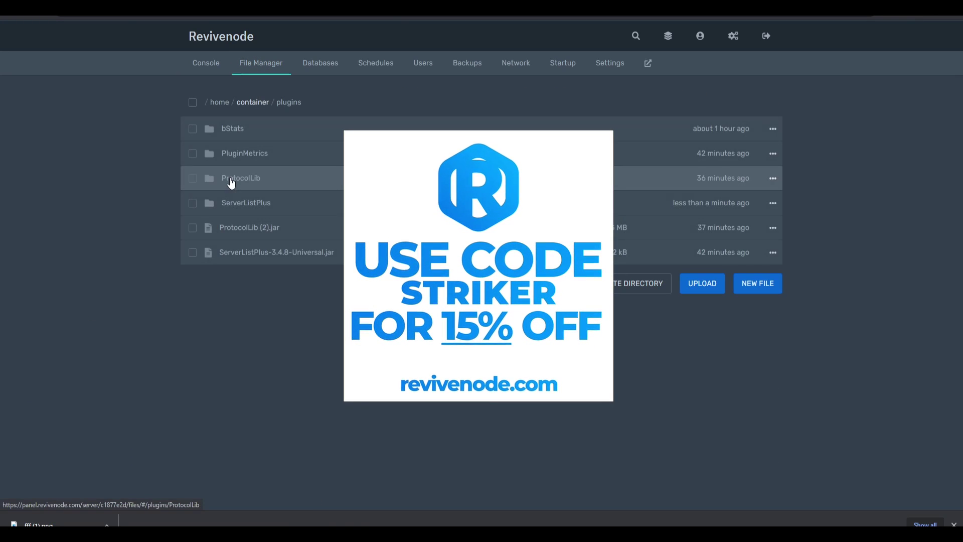
click(247, 206)
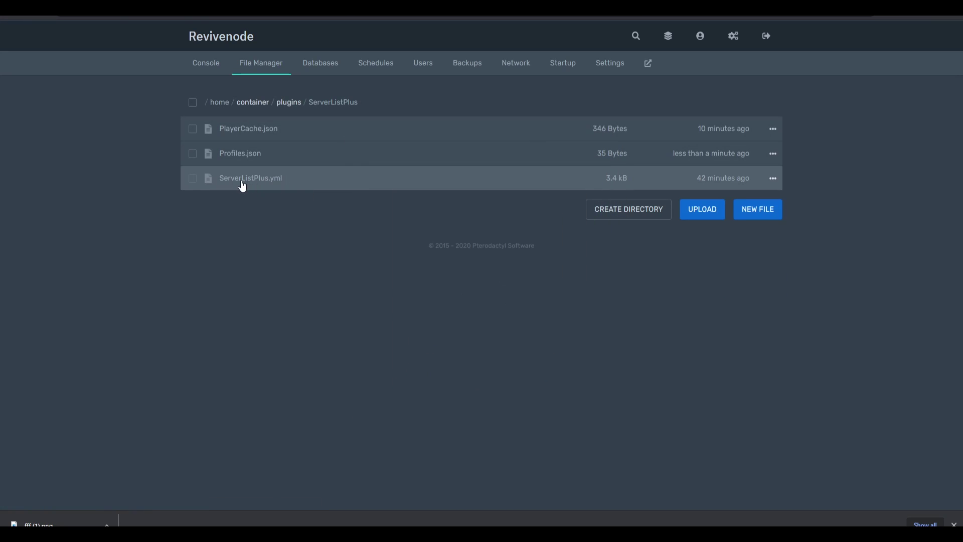
click(242, 184)
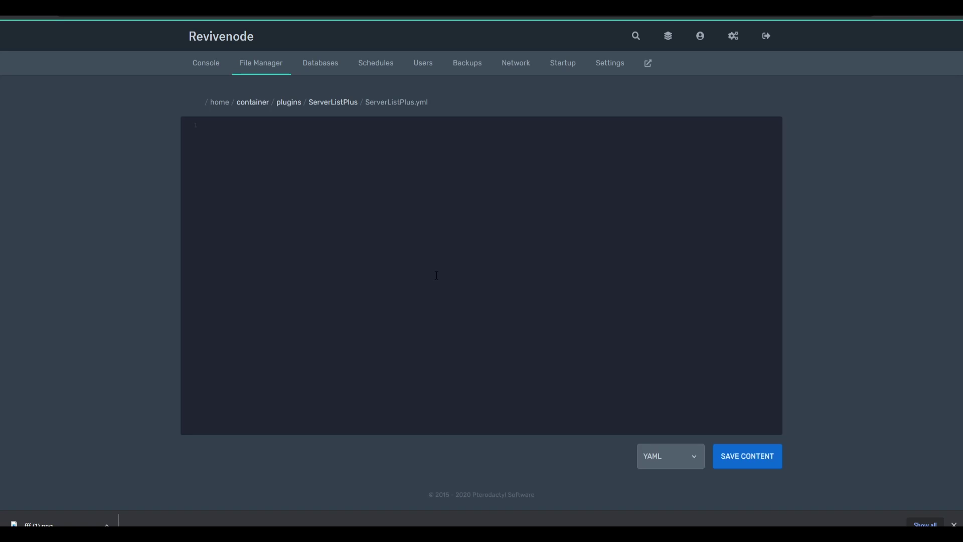
Delete the Personalized section, lines 48–60, from ServerListPlus.yml
scroll(357, 146, down, 1)
scroll(358, 146, down, 10)
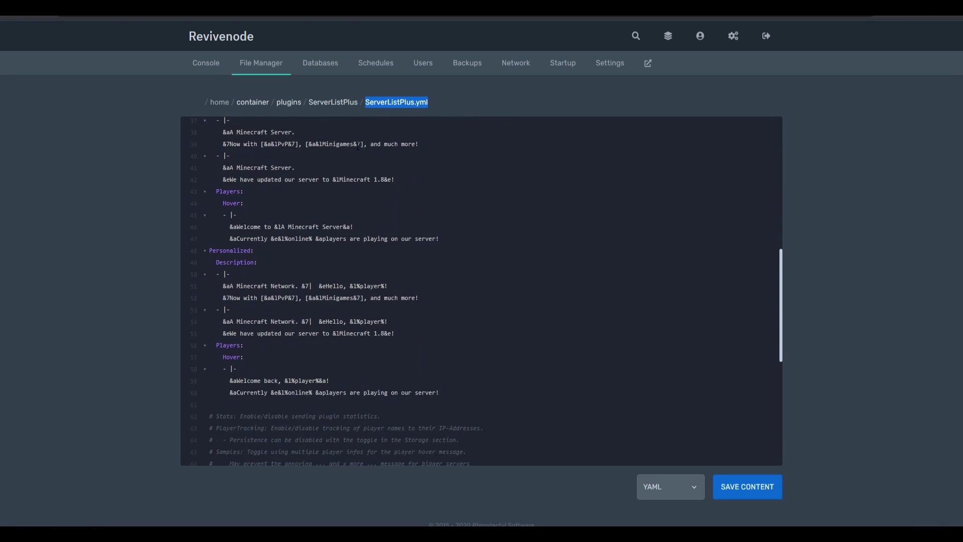
scroll(301, 150, up, 2)
scroll(257, 155, down, 1)
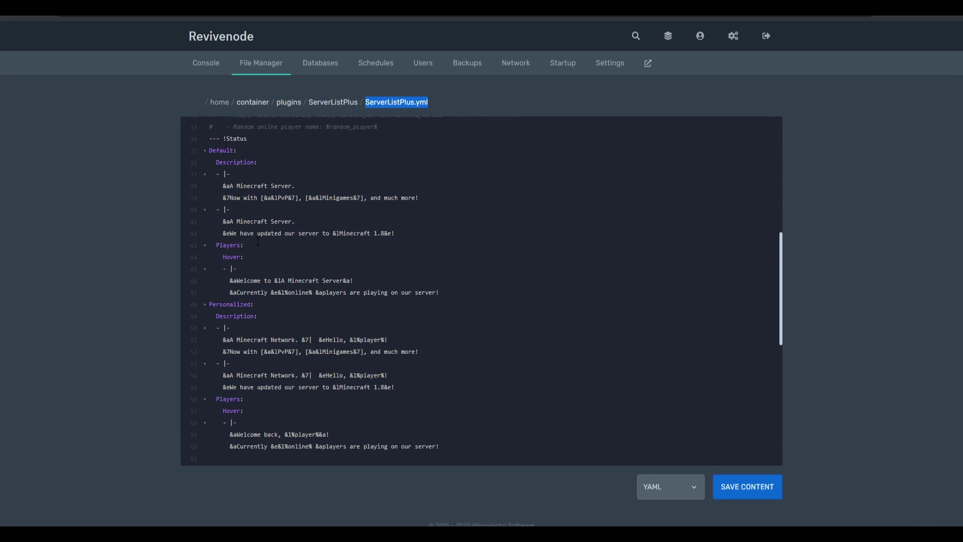
scroll(258, 241, down, 10)
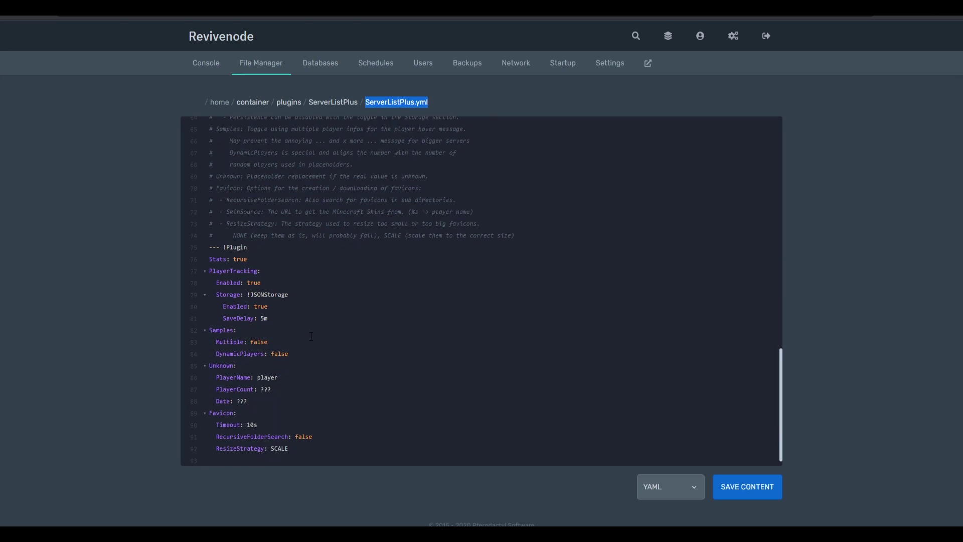
scroll(315, 452, up, 10)
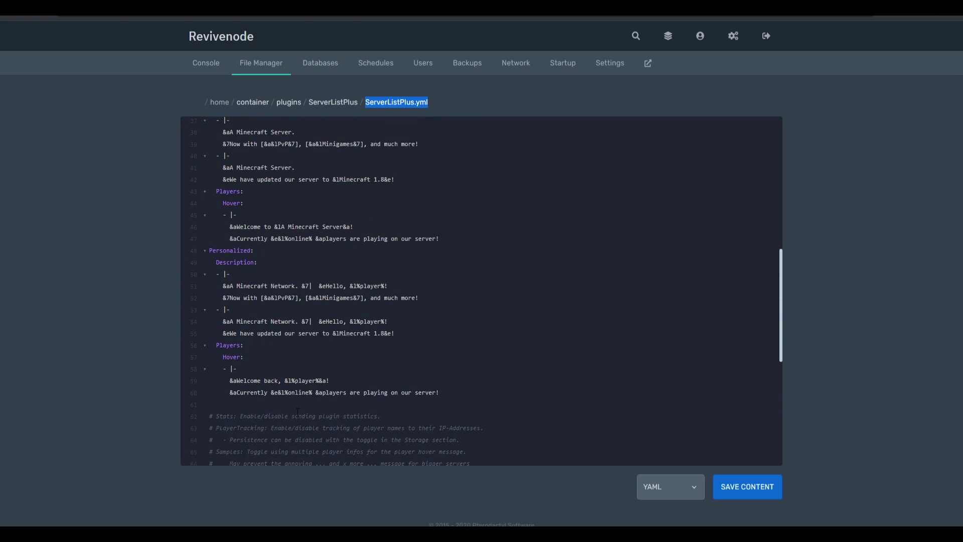
drag(450, 447, 207, 311)
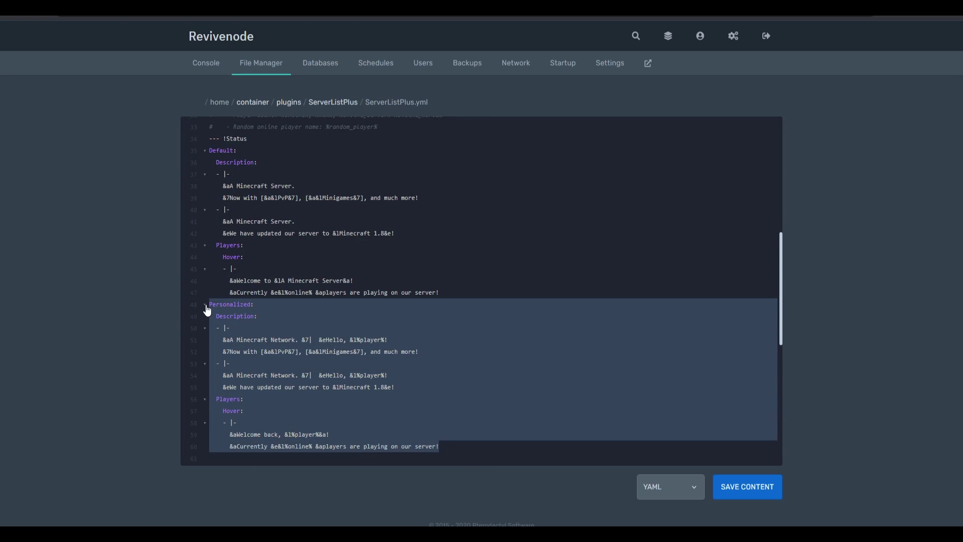
key(BackSpace)
key(BackSpace)
Highlight the Default section heading and MOTD lines 38–40 to review the existing entries
scroll(325, 369, up, 3)
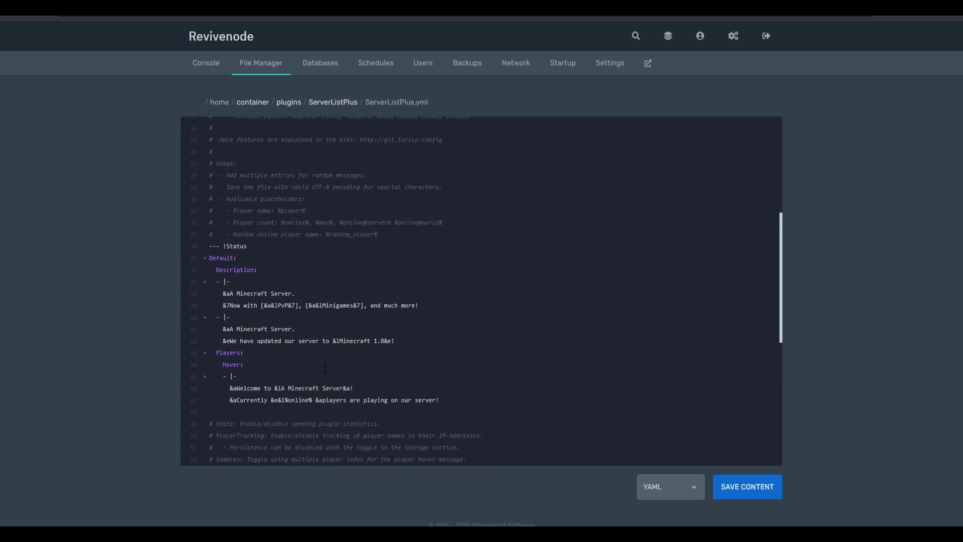
drag(209, 259, 247, 259)
drag(224, 294, 295, 294)
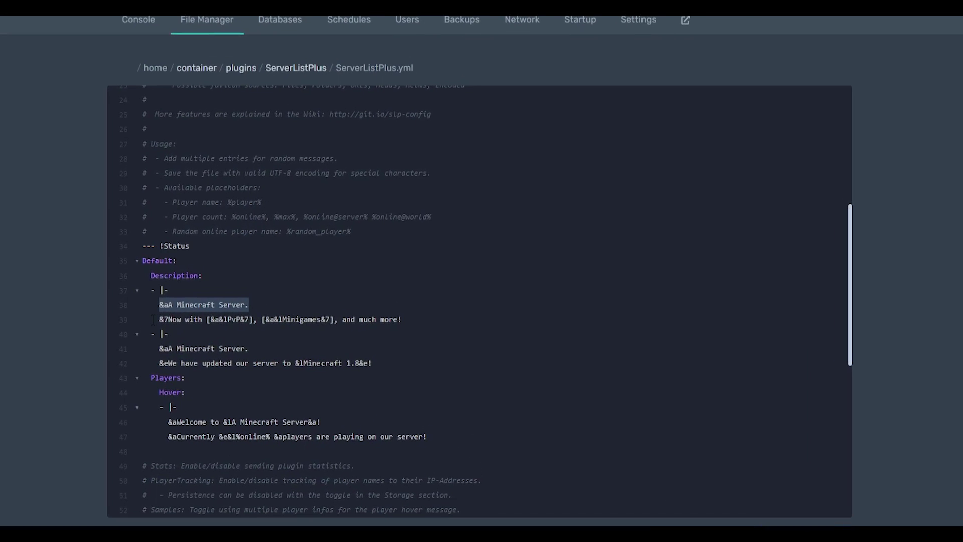
drag(223, 305, 278, 305)
drag(225, 327, 393, 326)
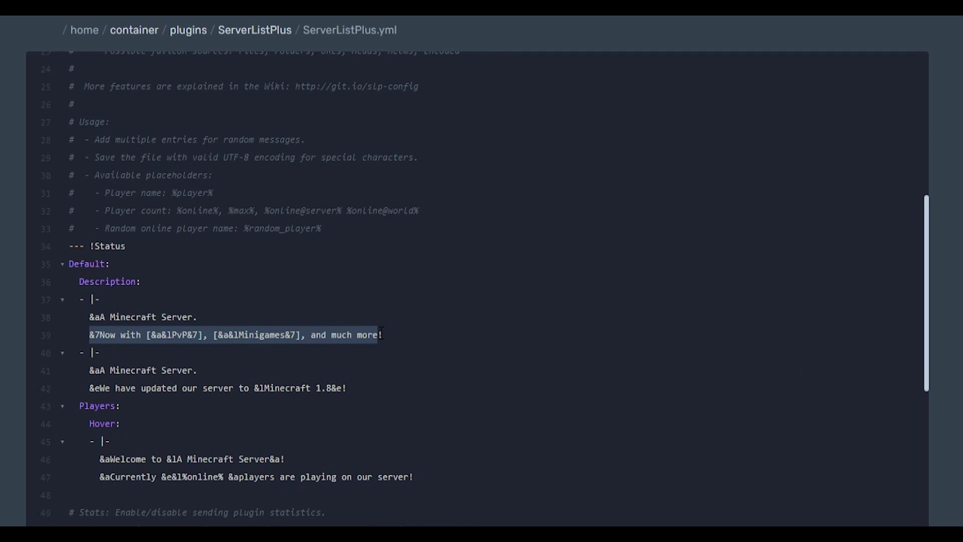
click(130, 325)
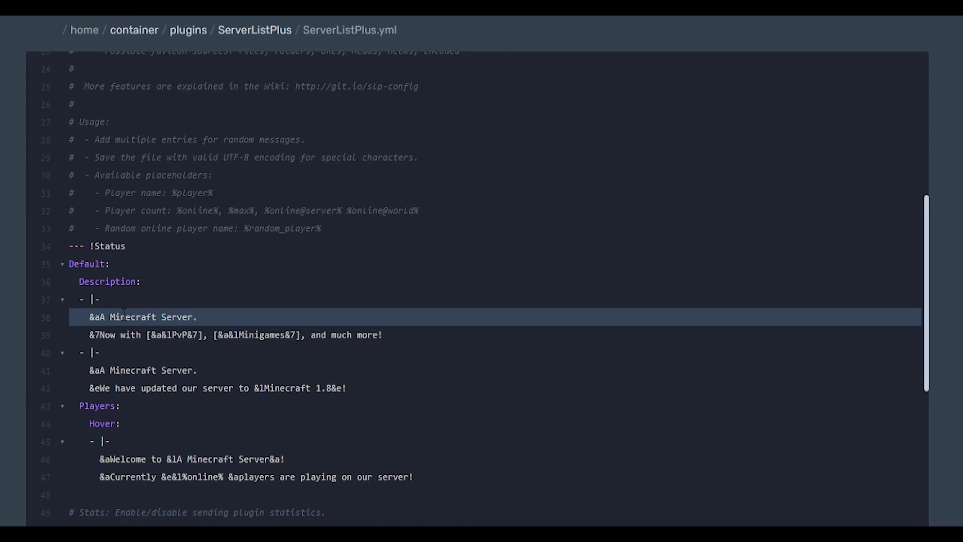
double_click(132, 335)
triple_click(138, 336)
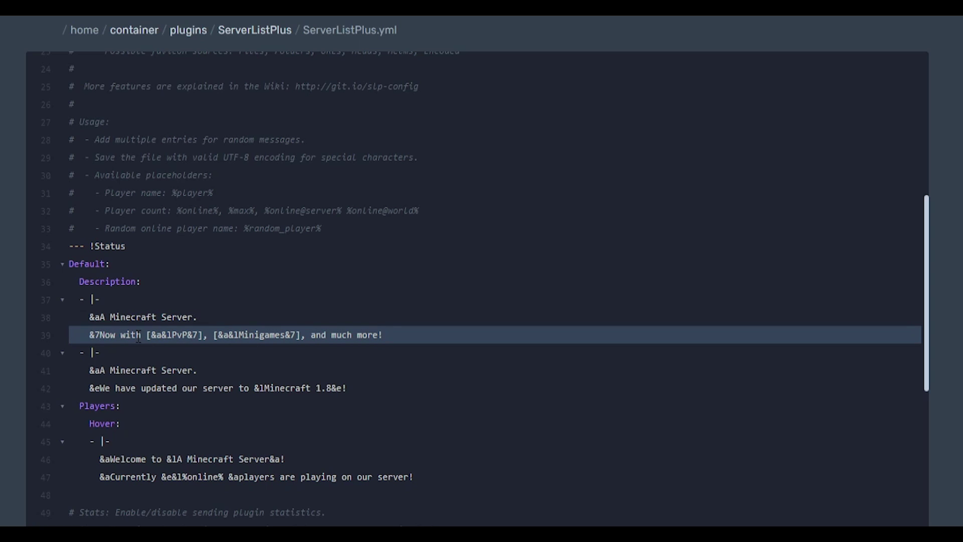
drag(102, 354, 55, 357)
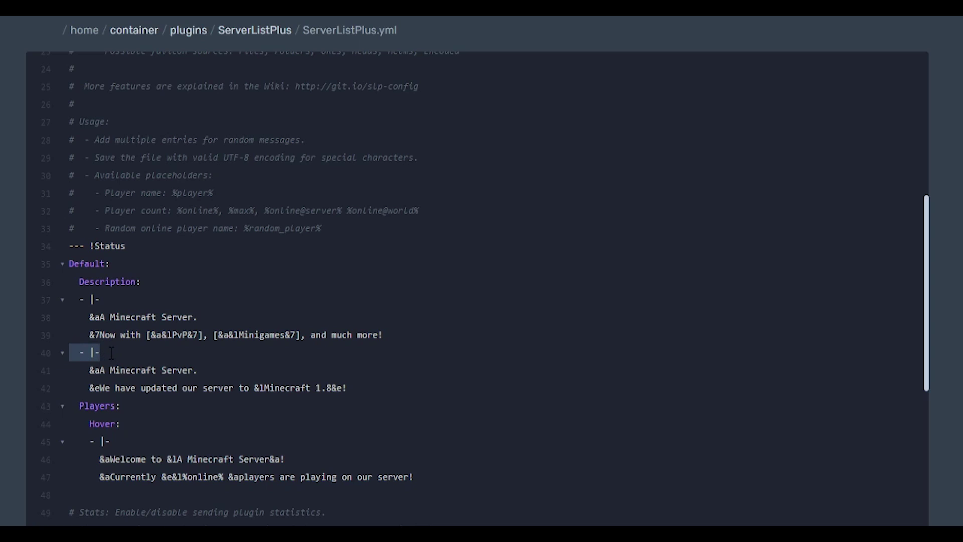
Duplicate the second MOTD entry (lines 40–42) below line 42 and align its indentation
drag(359, 387, 61, 356)
key(ctrl+c)
click(361, 391)
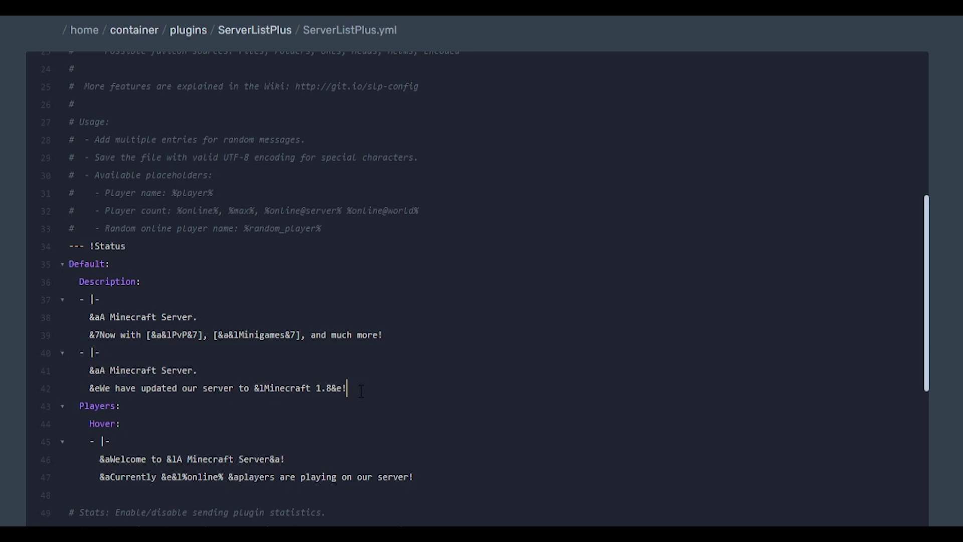
key(Return)
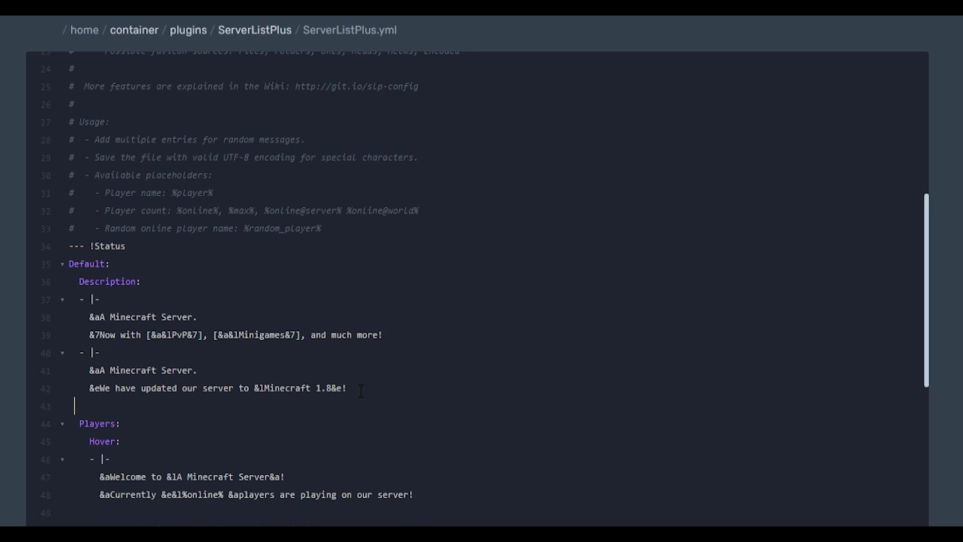
key(ctrl+v)
key(Up)
key(Up)
key(Home)
key(Home)
key(Delete)
key(Down)
key(Down)
key(End)
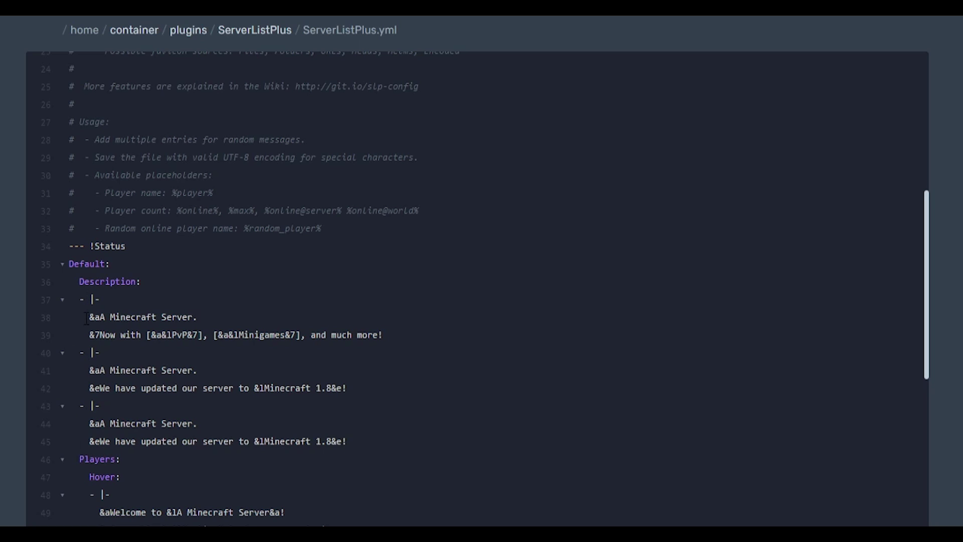
Rewrite the first MOTD as 'motd' with a second line '&7 &7 &7 &7 &ecenter motd'
drag(202, 315, 99, 317)
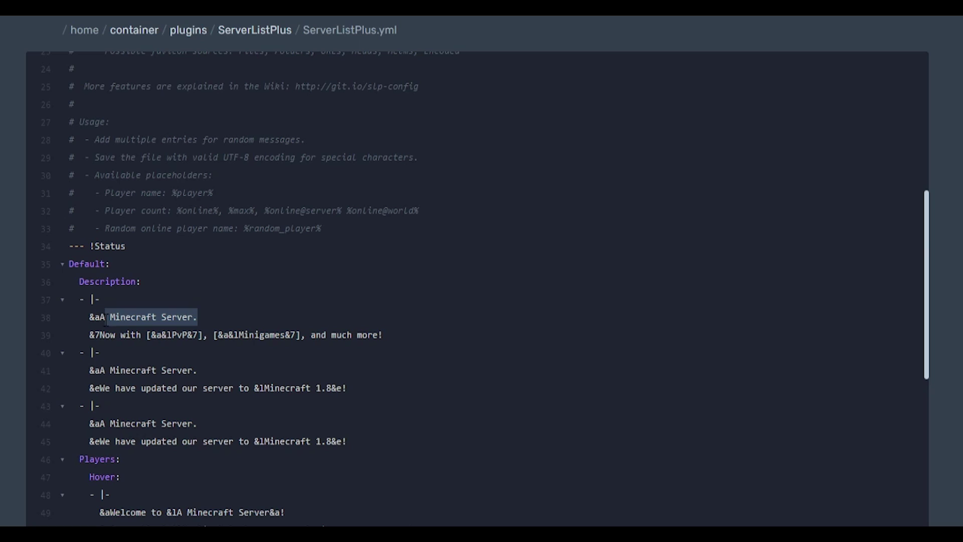
text(l)
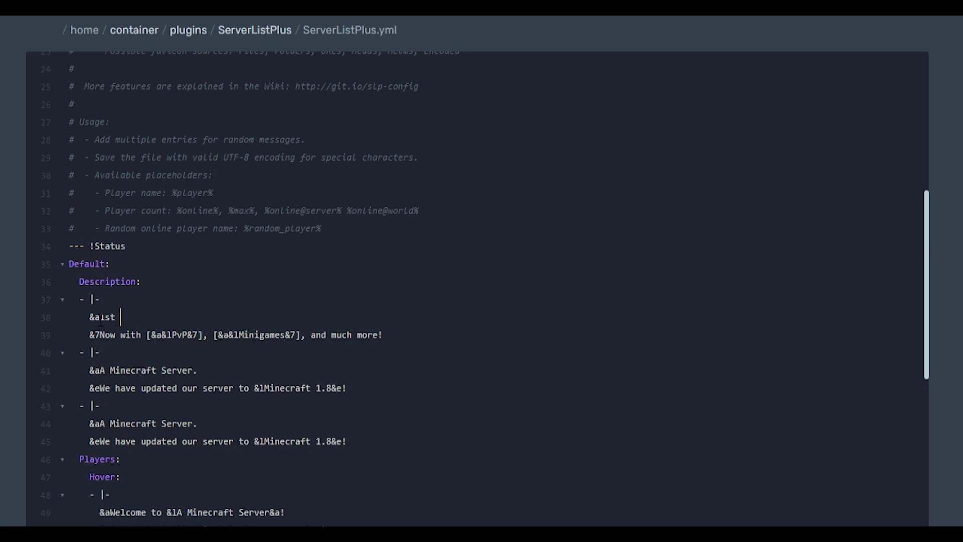
text(motd)
drag(390, 335, 106, 341)
key(BackSpace)
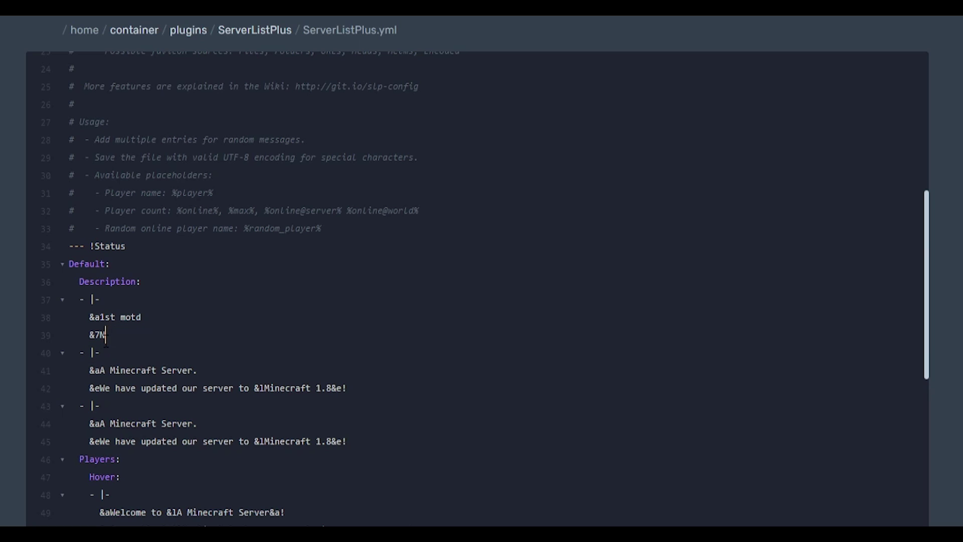
key(BackSpace)
text(&7 &7 &7 &7 &7 &ecenter motd)
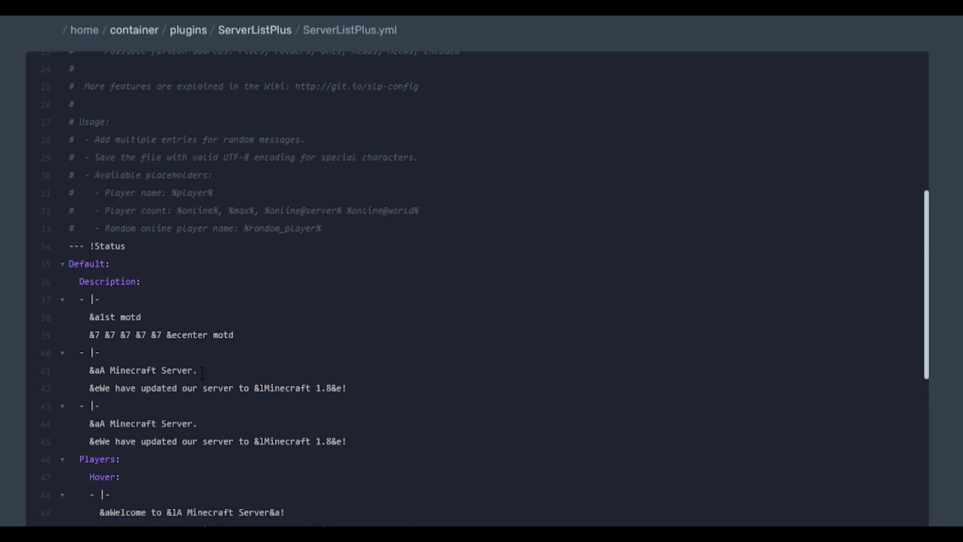
Change the other MOTDs to '&b2nd motd' and pink '&dpink motd!', then save the file
drag(197, 371, 95, 374)
key(BackSpace)
text(b)
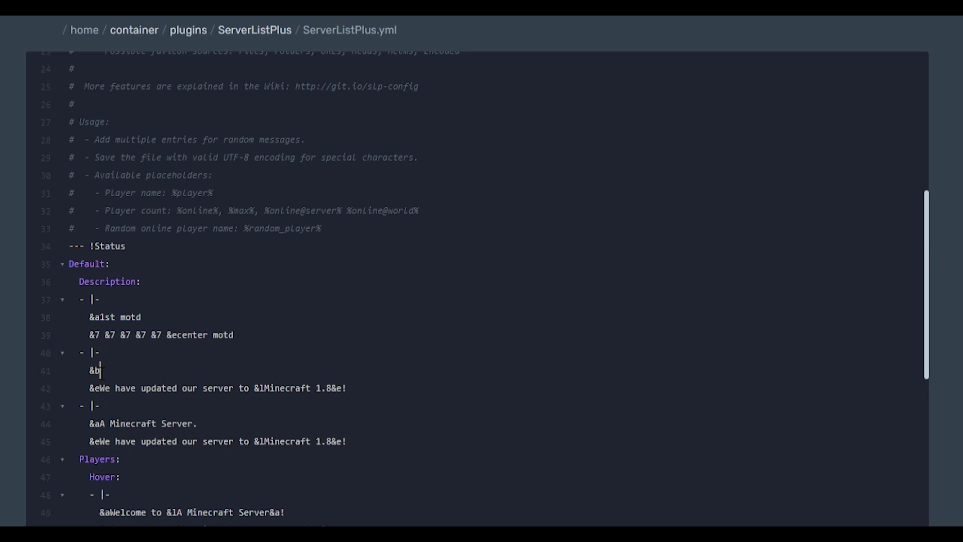
text(2nd motd)
drag(197, 426, 97, 429)
text(d )
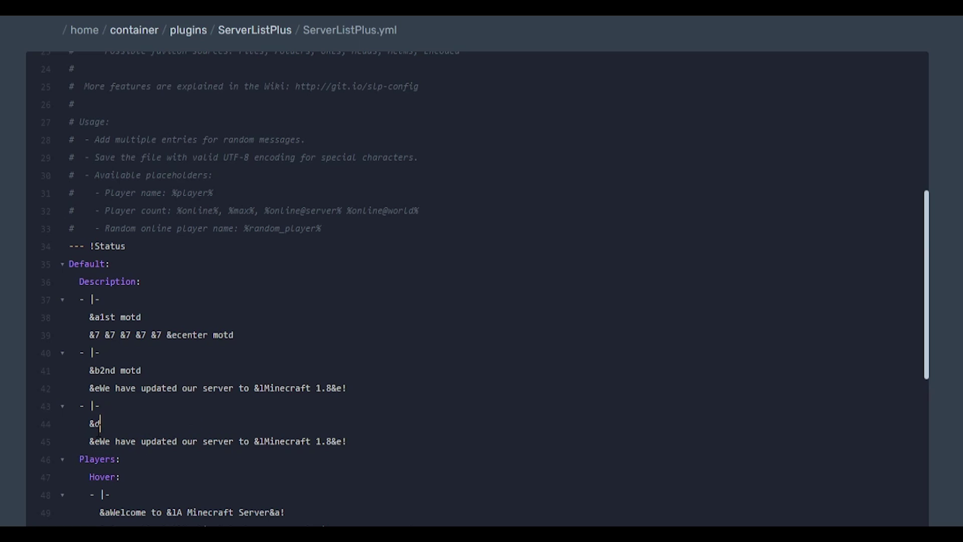
text(&d &d &d &d &d &d &d &dpink motd!)
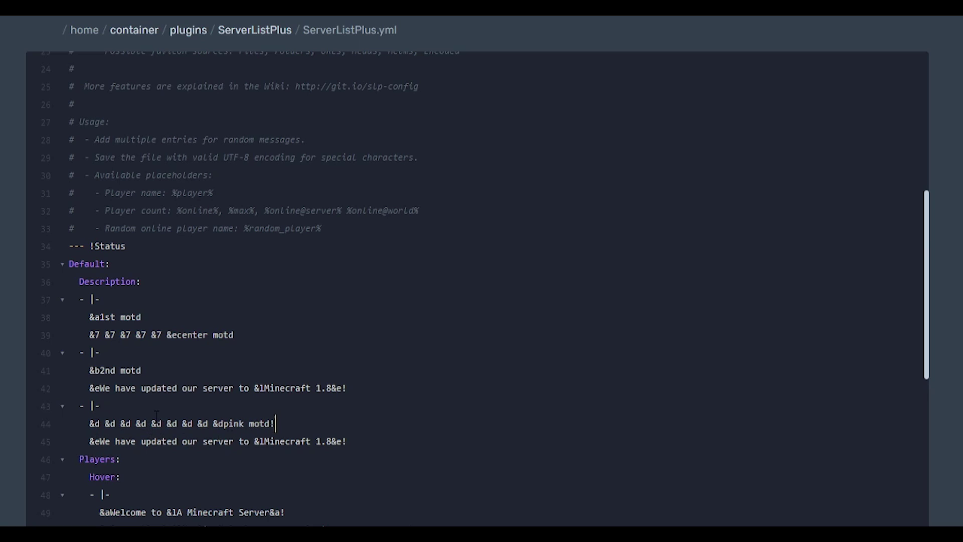
scroll(156, 415, down, 5)
scroll(471, 465, up, 6)
key(ctrl+s)
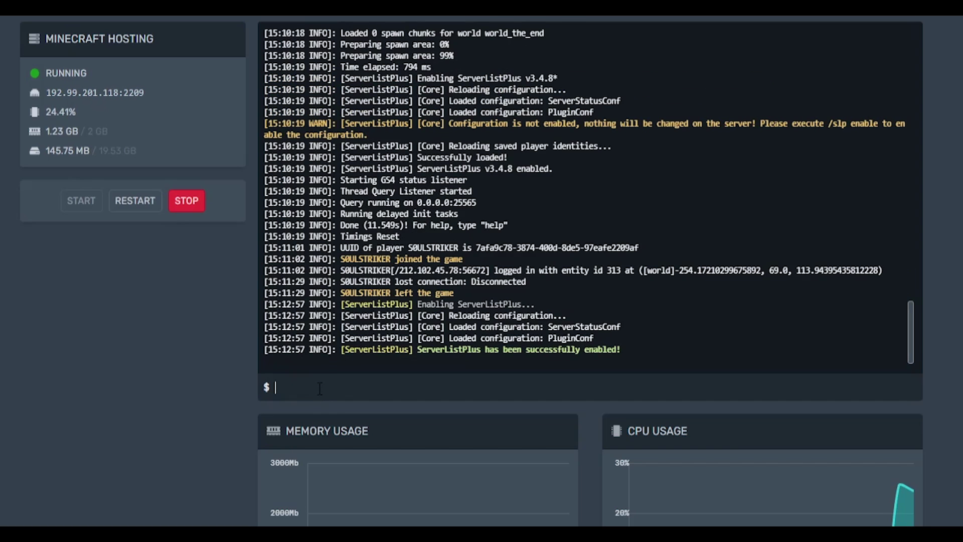
Run 'slp reload' in the console to apply the new ServerListPlus MOTDs
text(slp reload)
key(Return)
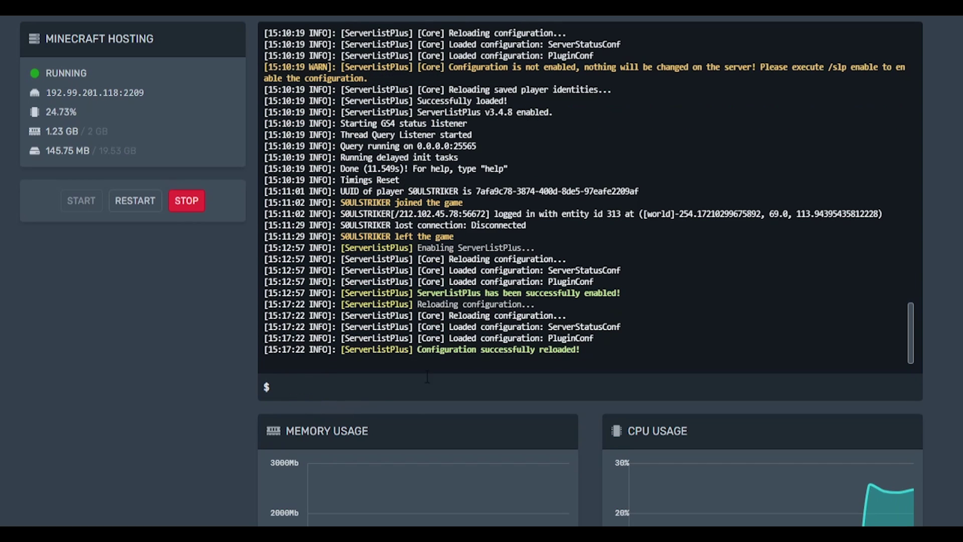